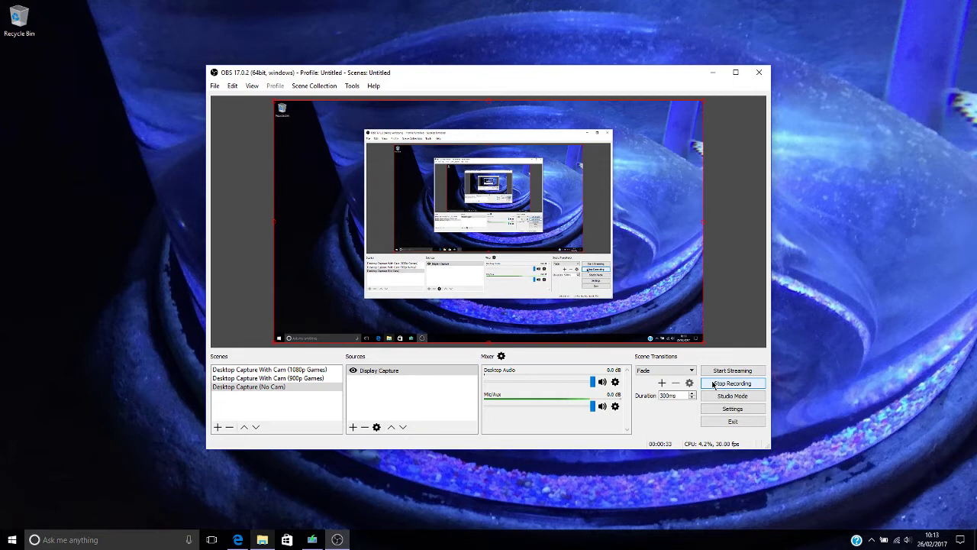
Minimise the OBS recording window to clear the desktop
left_click(712, 74)
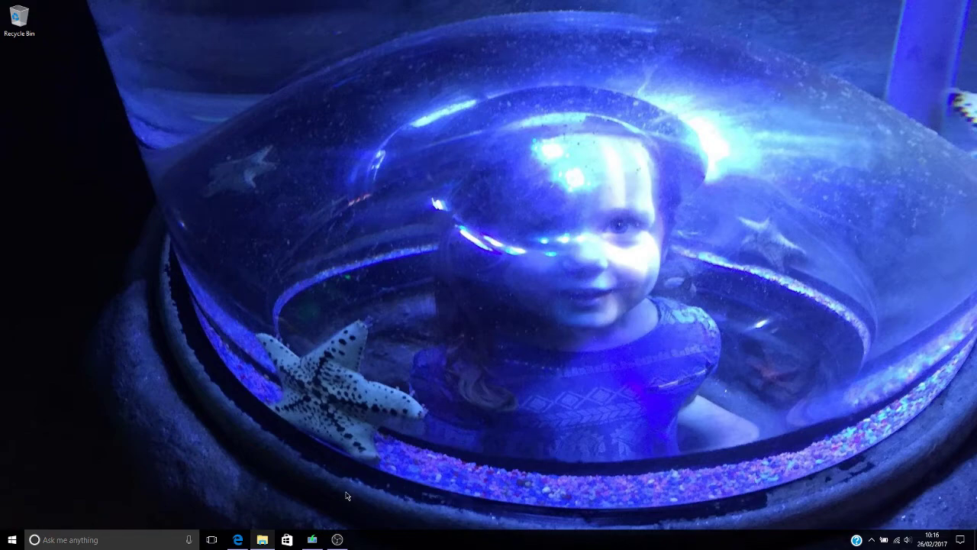
left_click(239, 539)
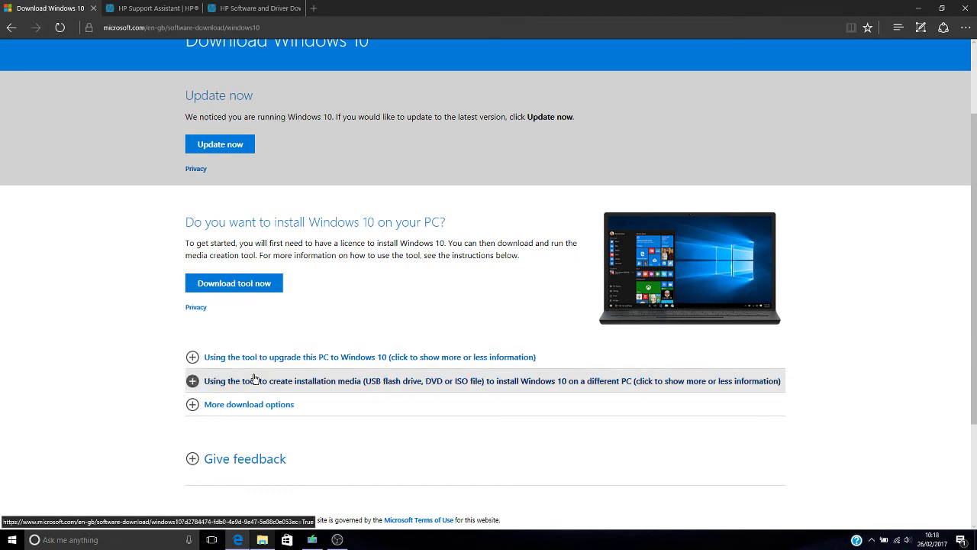
Go to the Downloads folder and launch MediaCreationTool
left_click(262, 539)
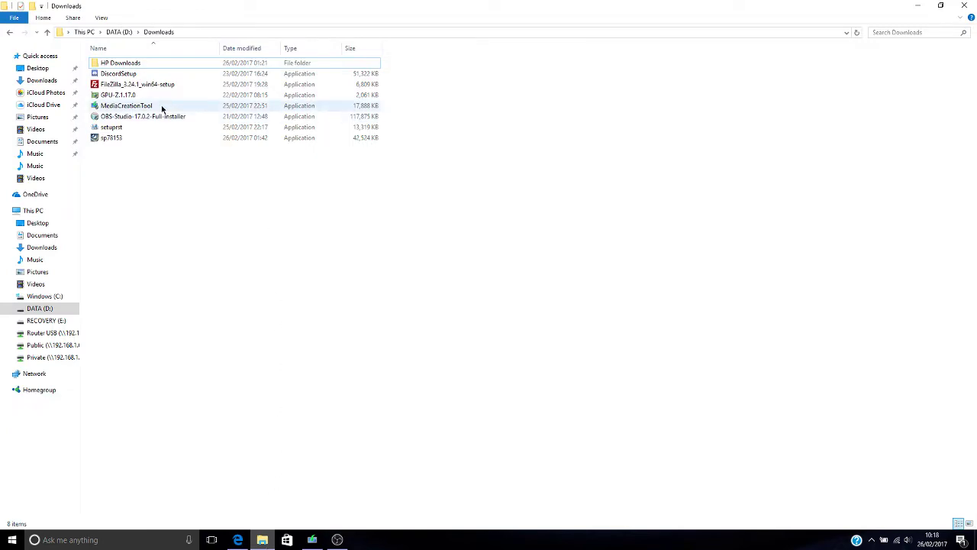
double_click(162, 109)
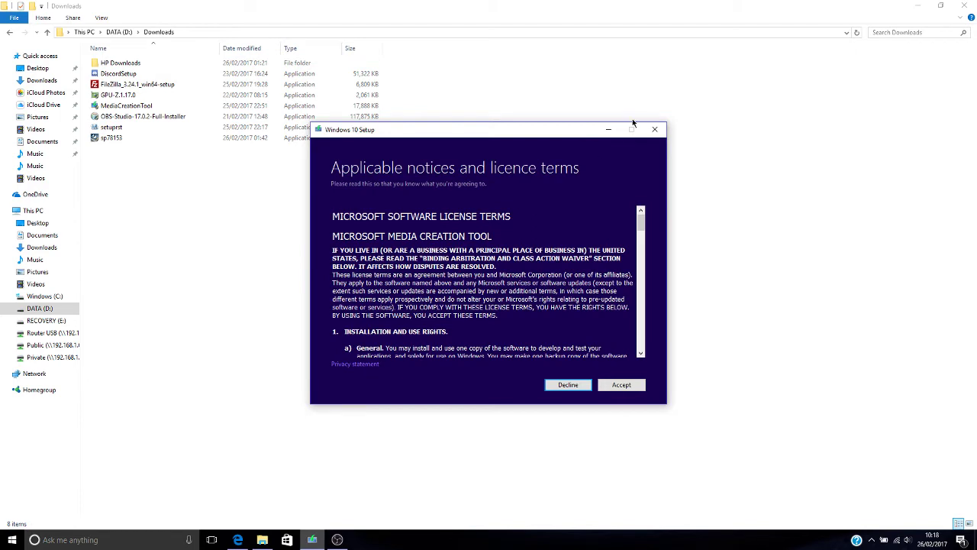
Minimise Explorer, accept the licence terms and choose Create installation media for another PC
left_click(928, 10)
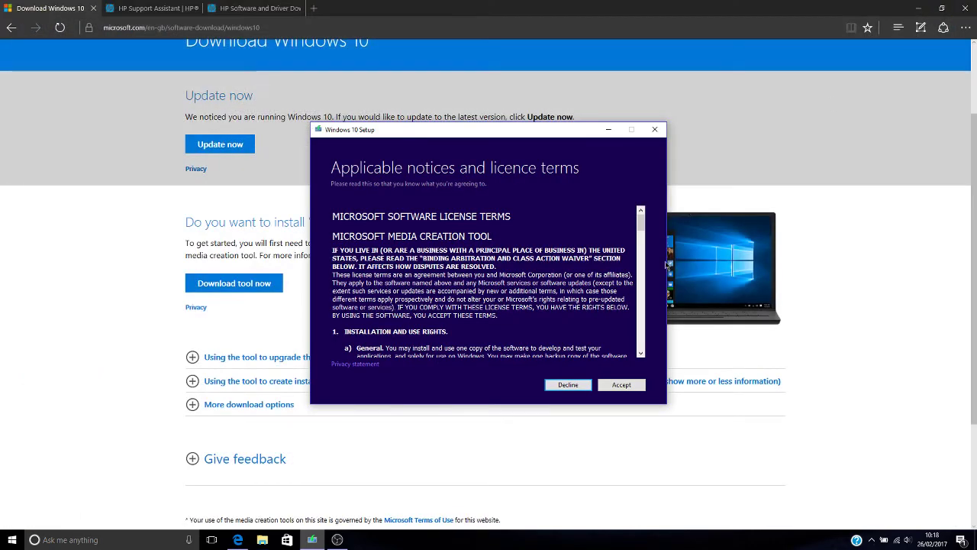
left_click(621, 386)
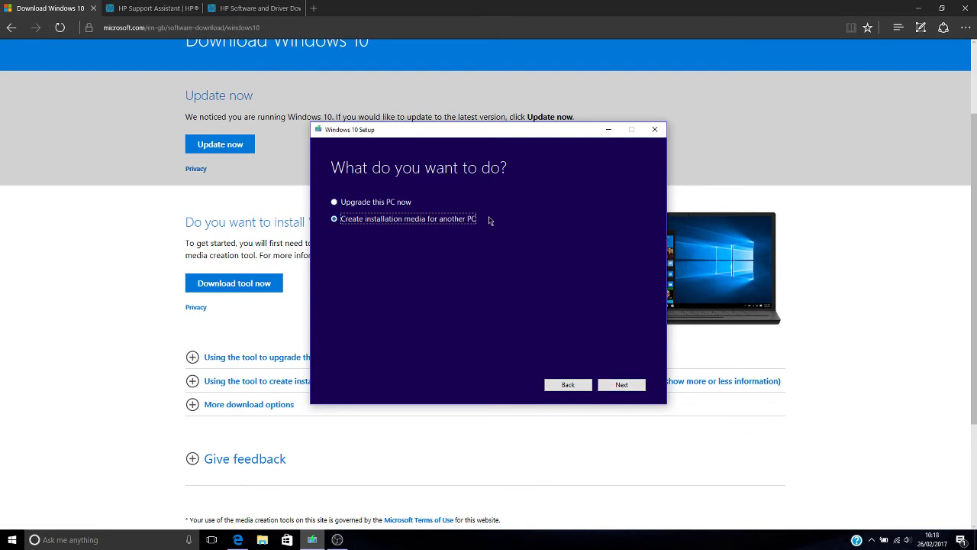
left_click(622, 383)
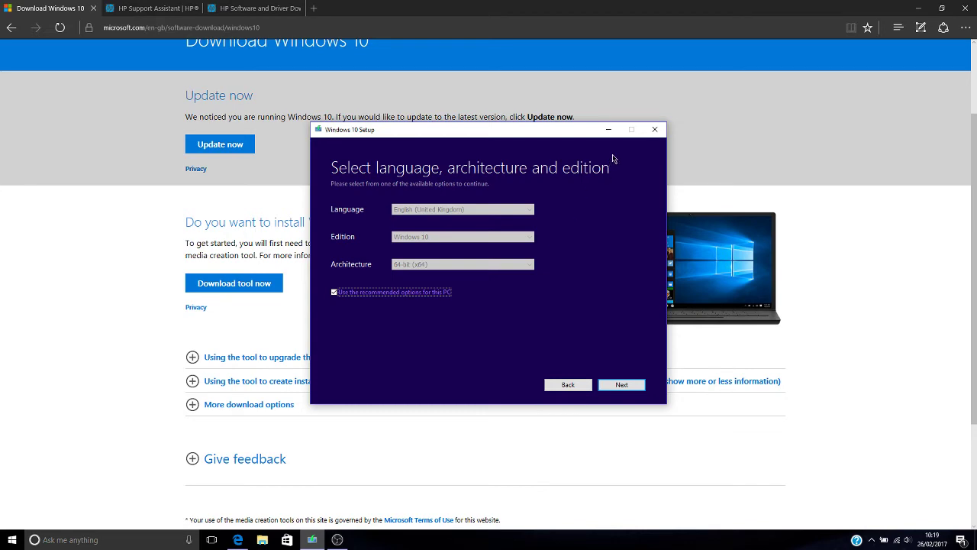
Minimise Windows 10 Setup and bring up Edge's HP Support Assistant tab
left_click(611, 129)
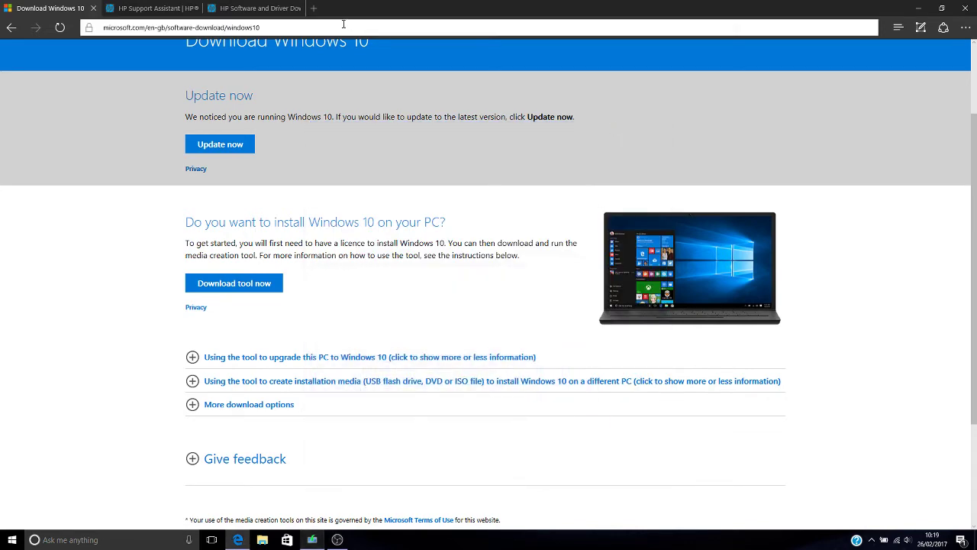
mouse_move(162, 11)
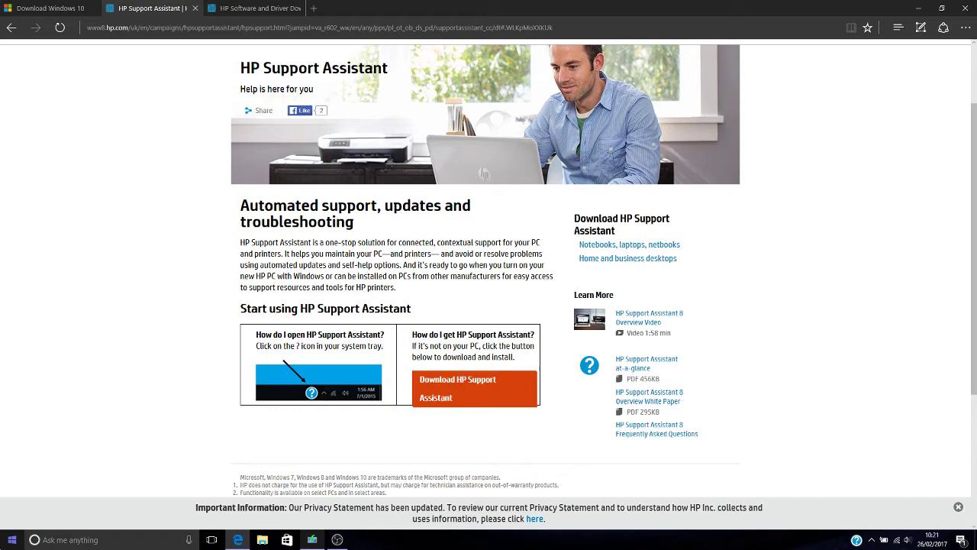
Go to Settings > Update & security > Recovery to see Reset this PC and Advanced start-up
left_click(11, 539)
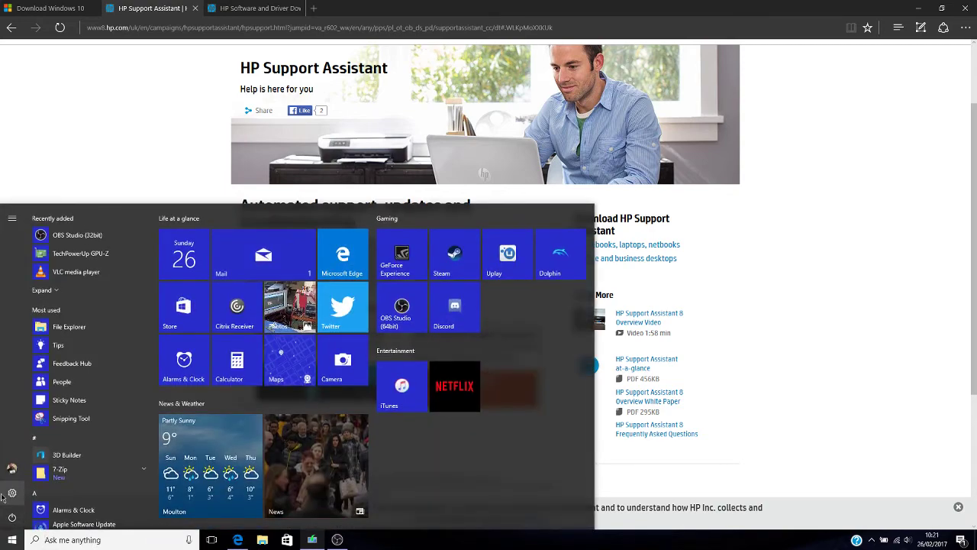
left_click(4, 495)
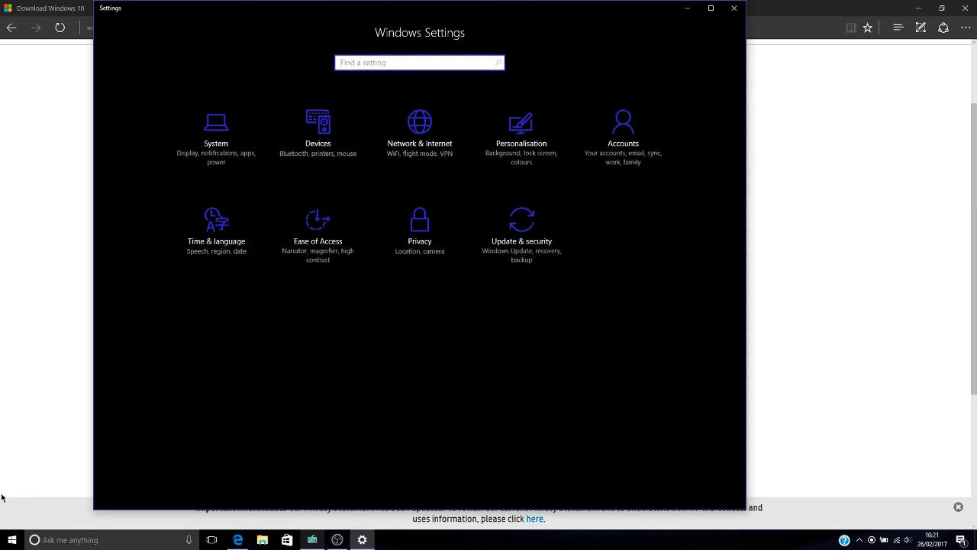
left_click(521, 243)
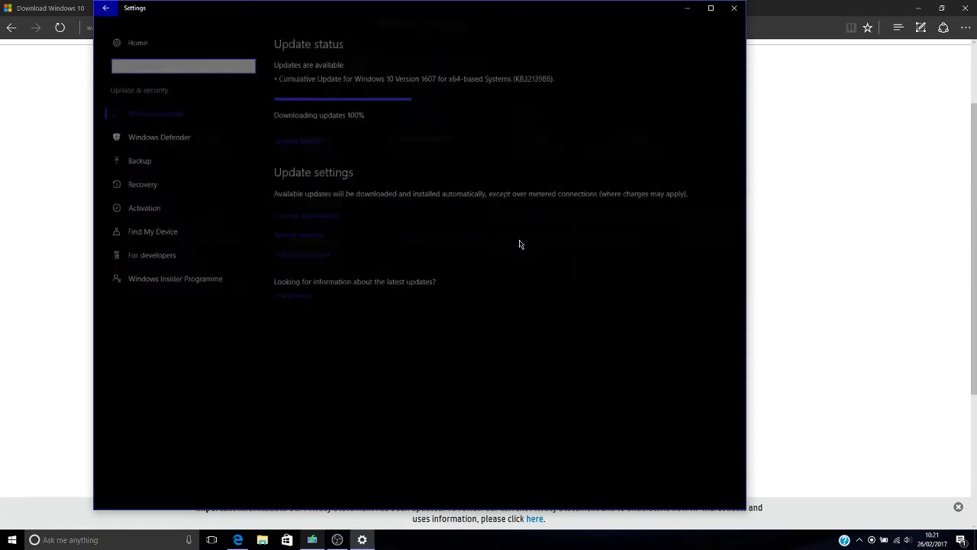
left_click(157, 187)
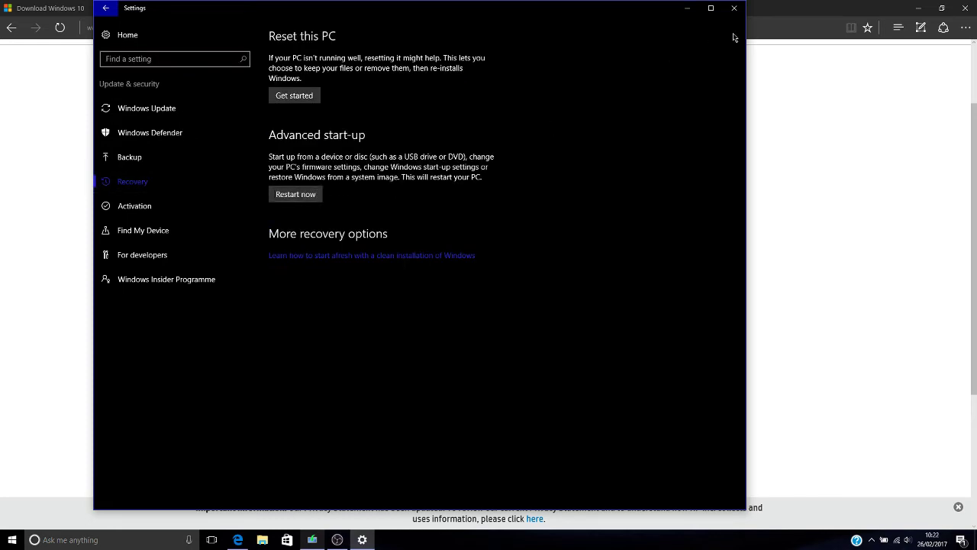
Close Windows Settings to return to the HP Support Assistant page in Edge
left_click(734, 9)
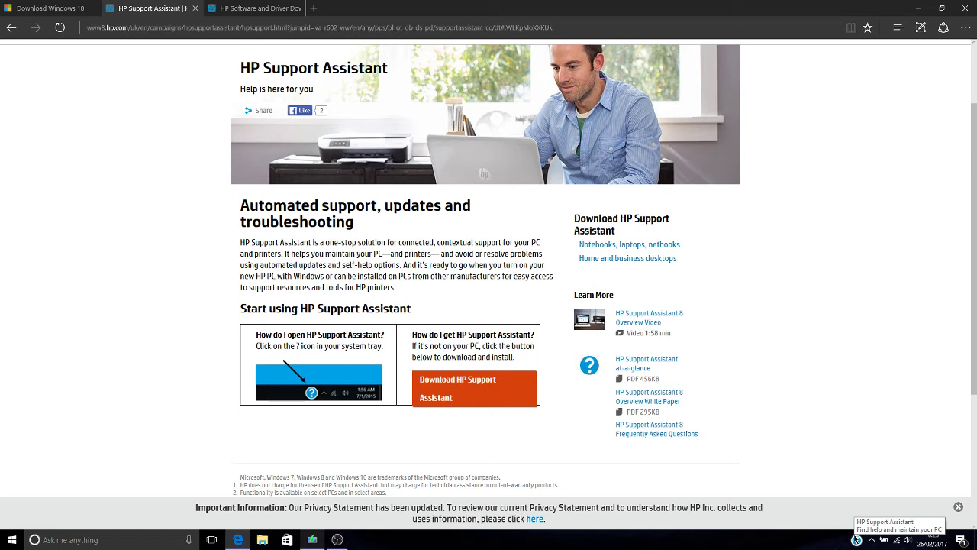
left_click(857, 539)
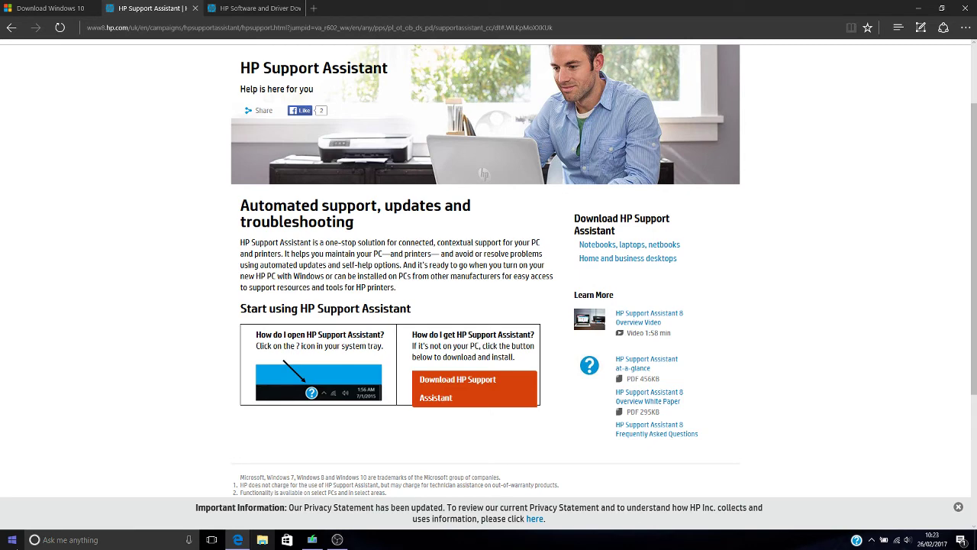
Go to Settings > System > Apps & features and scroll to HP Support Assistant (80.3 MB)
key("super")
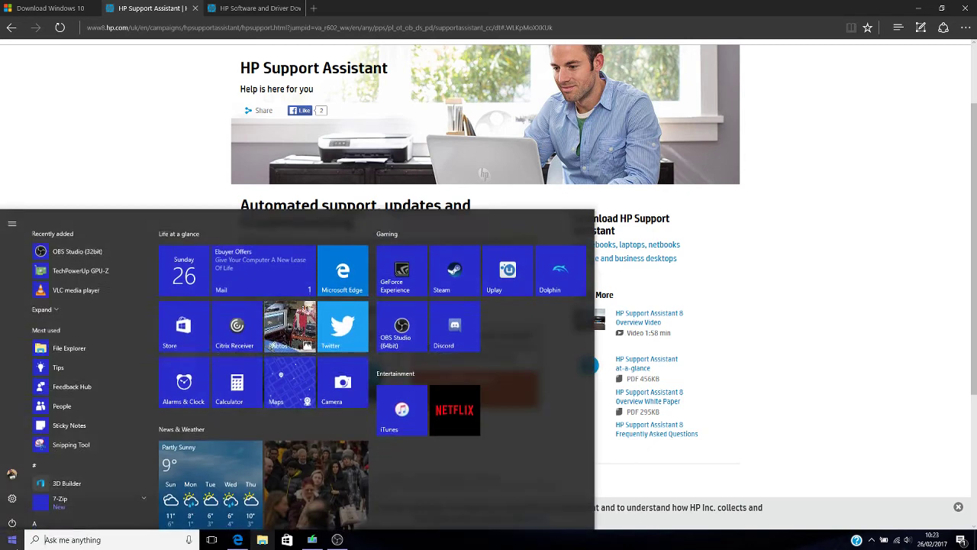
left_click(23, 497)
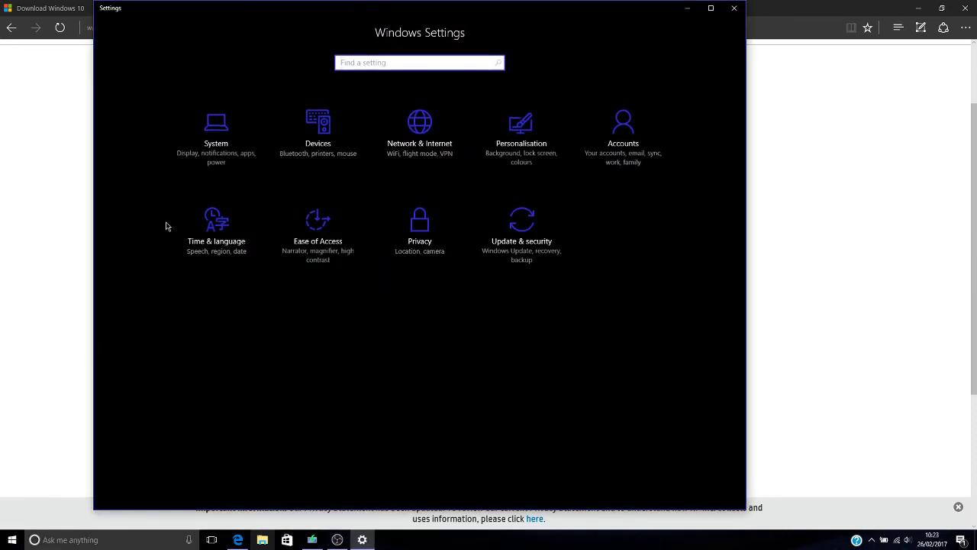
left_click(213, 137)
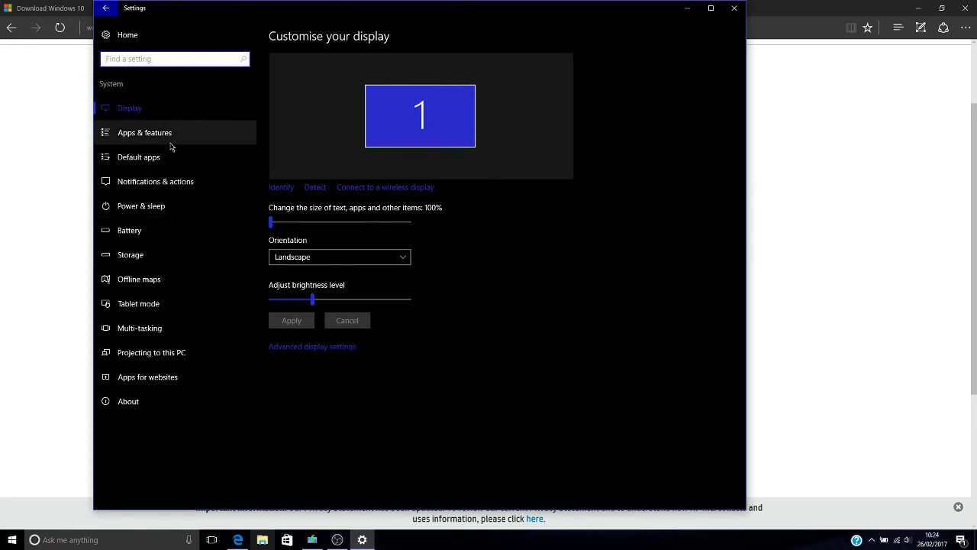
left_click(173, 145)
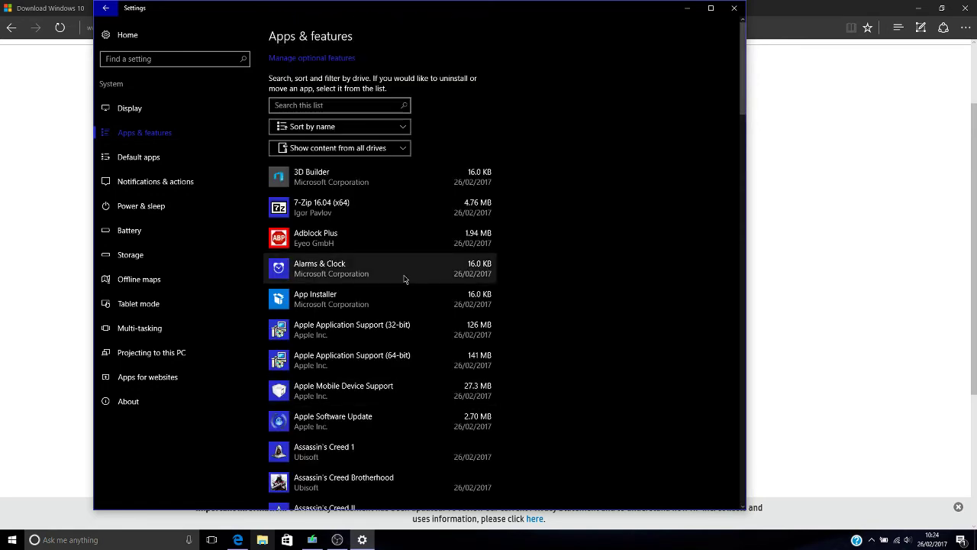
scroll(405, 279, "down", 10)
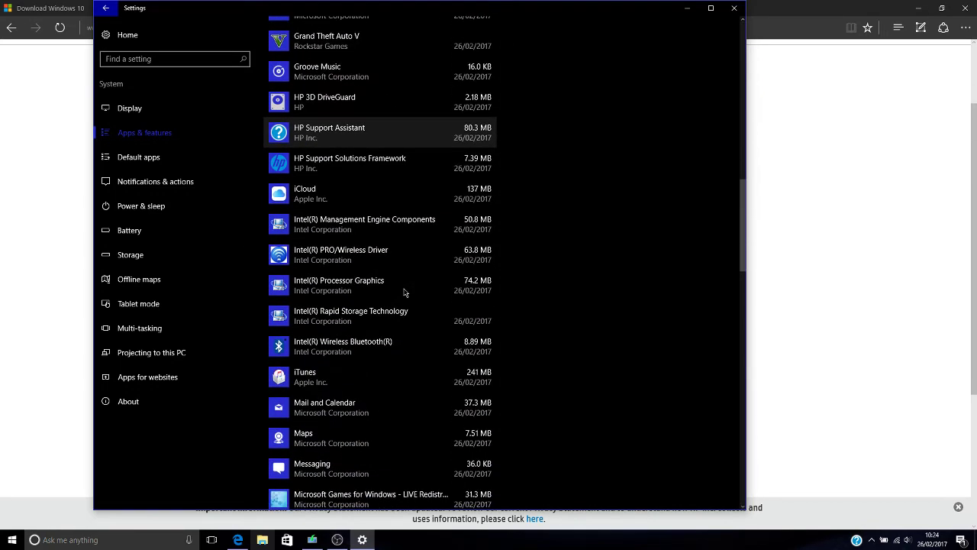
scroll(405, 292, "down", 1)
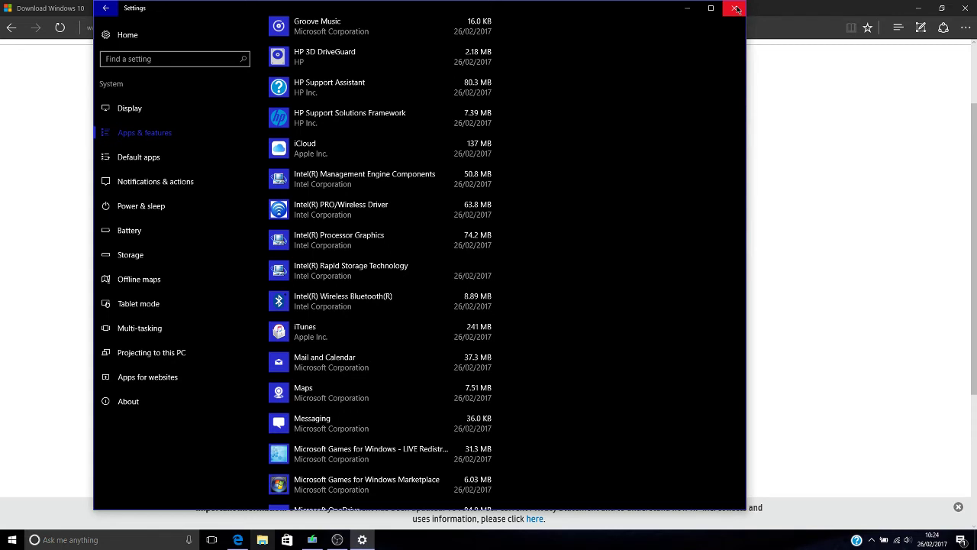
Close Settings, then check the battery charge level in the taskbar flyout and dismiss it
left_click(737, 9)
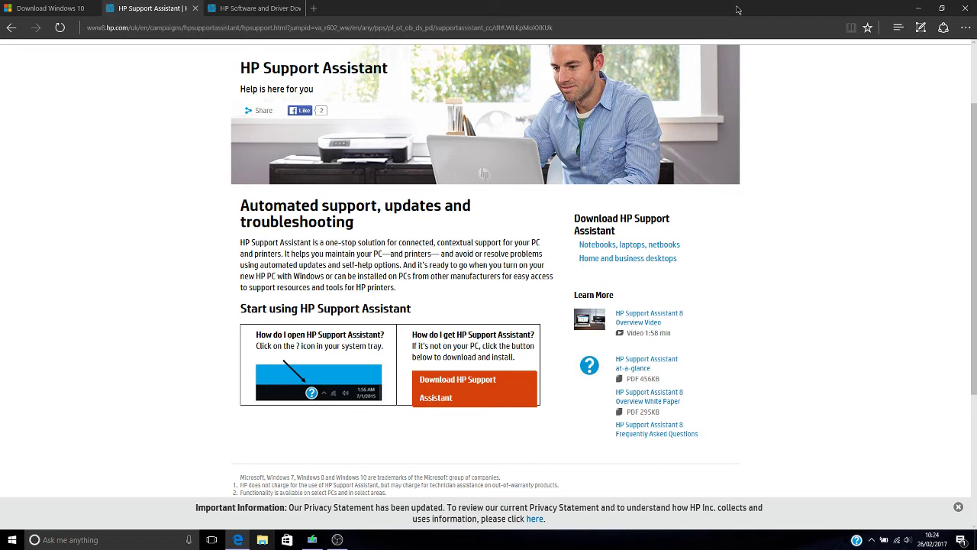
left_click(883, 540)
left_click(882, 543)
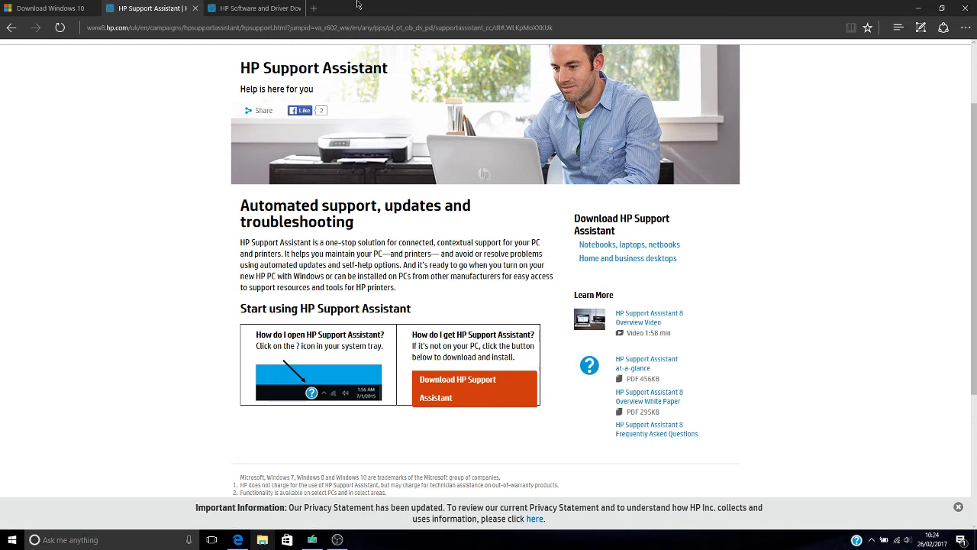
On the HP Software and Driver tab, collapse BIOS and scroll to Software-Solutions showing Support Assistant 8.3.50.9
left_click(282, 9)
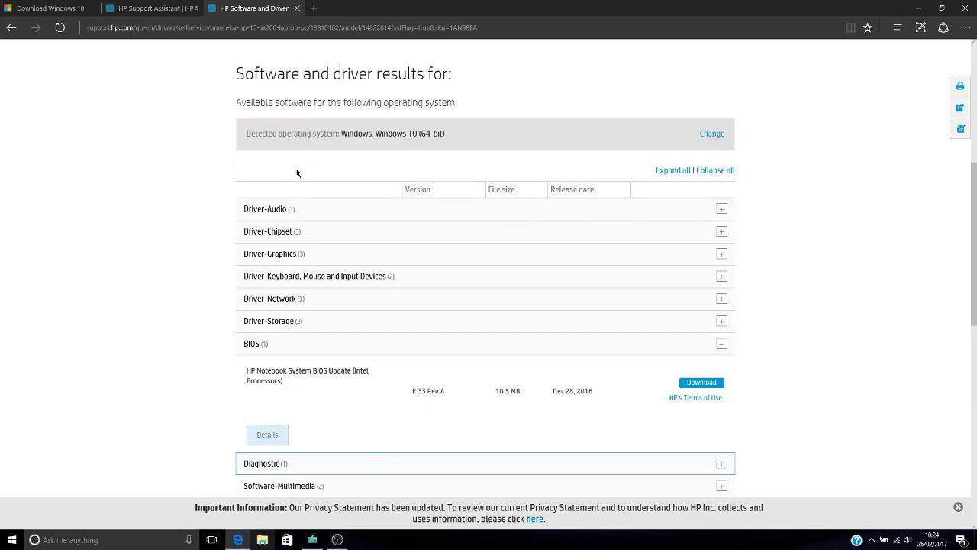
scroll(296, 168, "down", 3)
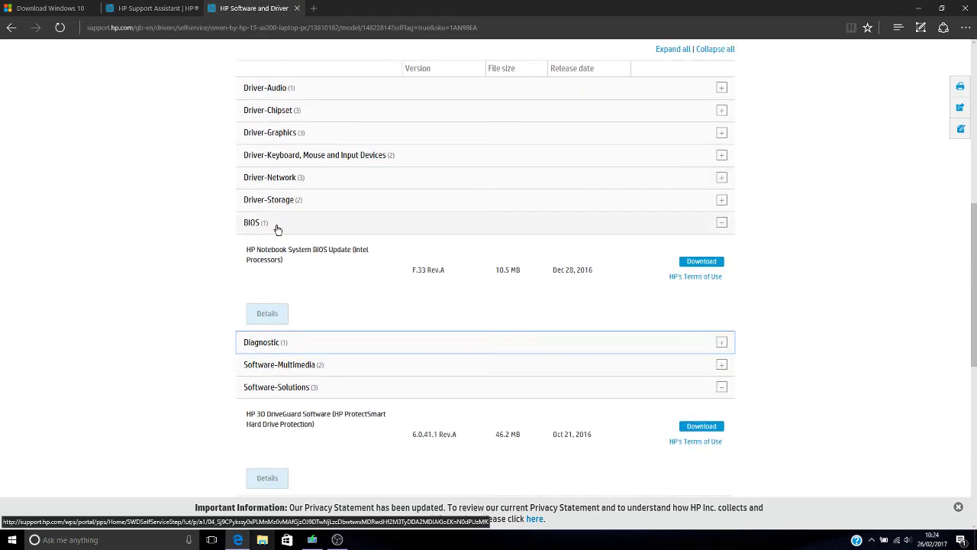
left_click(277, 227)
scroll(277, 226, "up", 8)
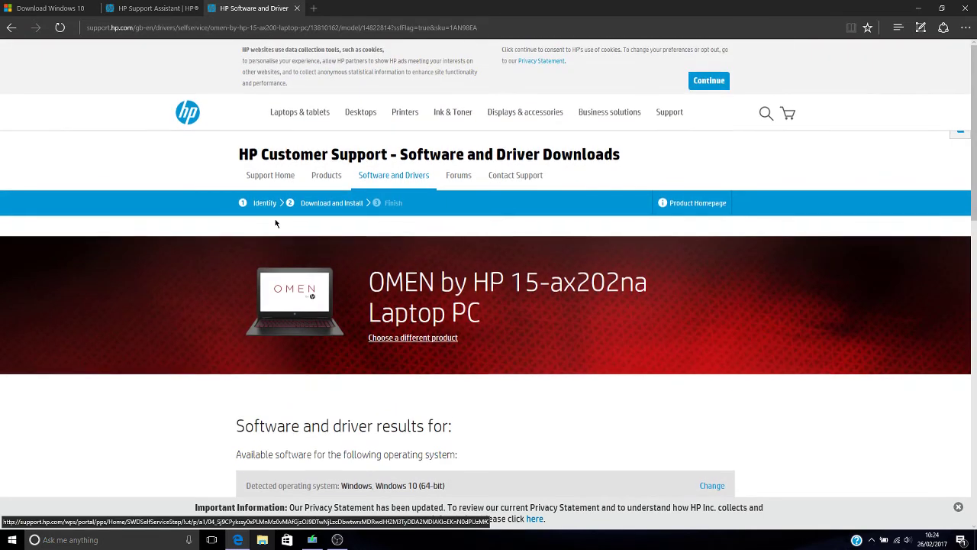
scroll(277, 223, "down", 10)
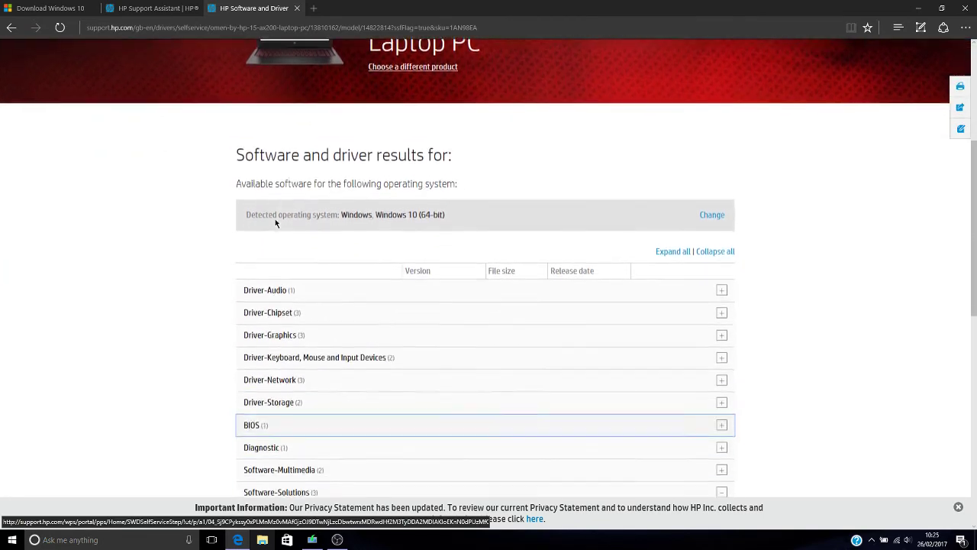
scroll(276, 223, "down", 2)
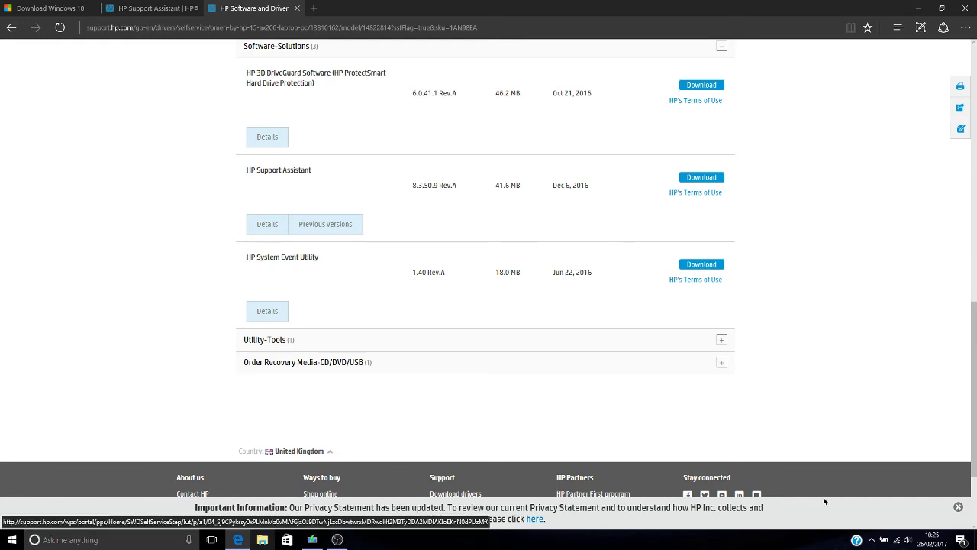
left_click(871, 539)
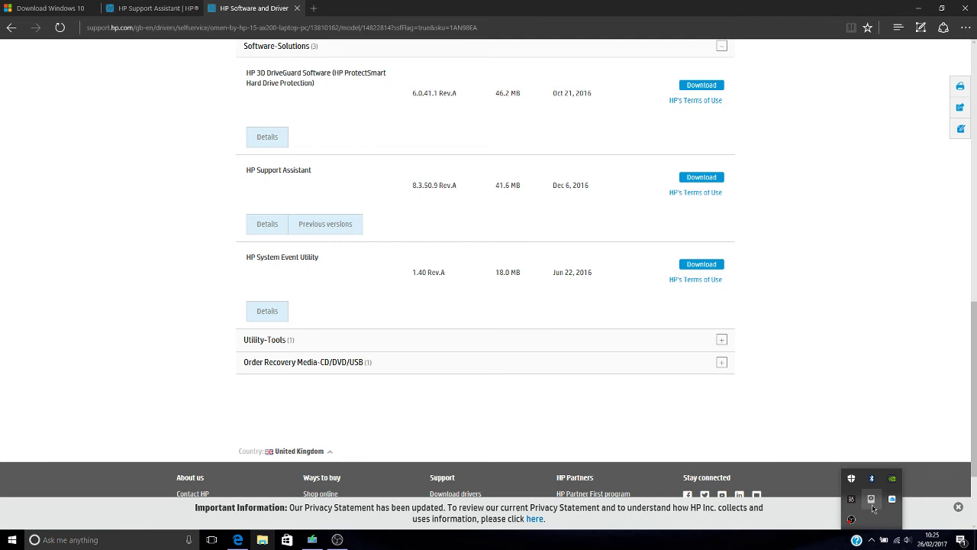
Close the notification-area overflow flyout, leaving the Software-Solutions driver list visible
left_click(872, 541)
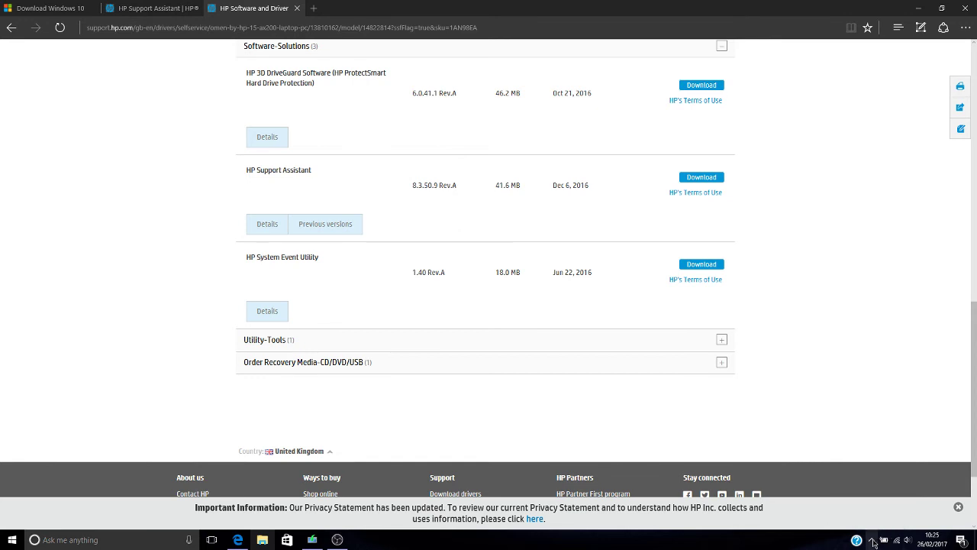